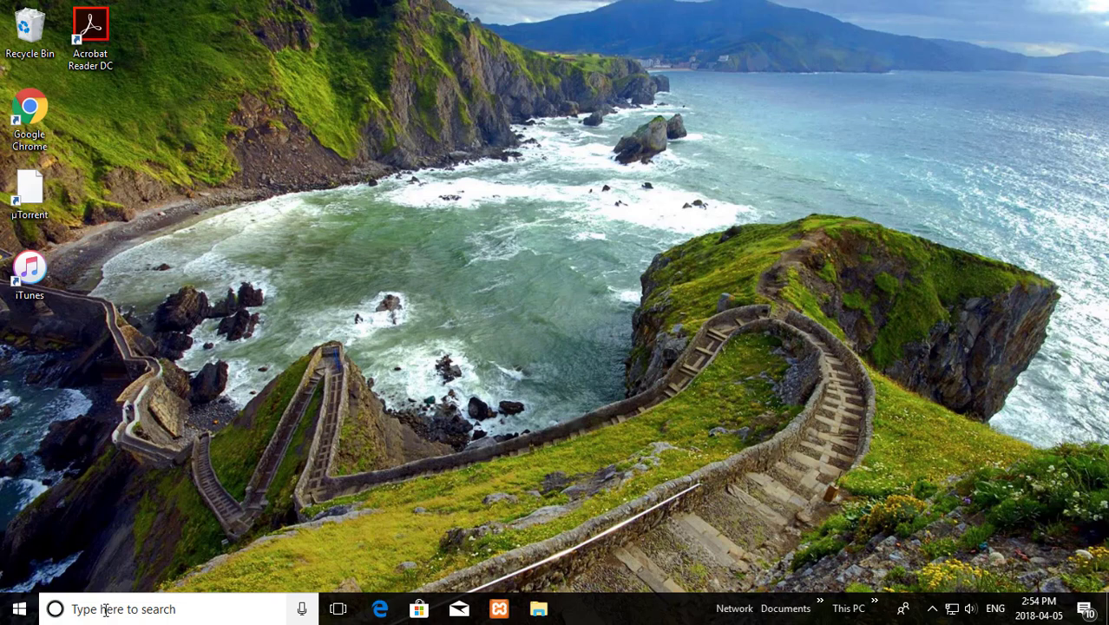
Search Windows for "device manager" and open Device Manager.
left_click(104, 610)
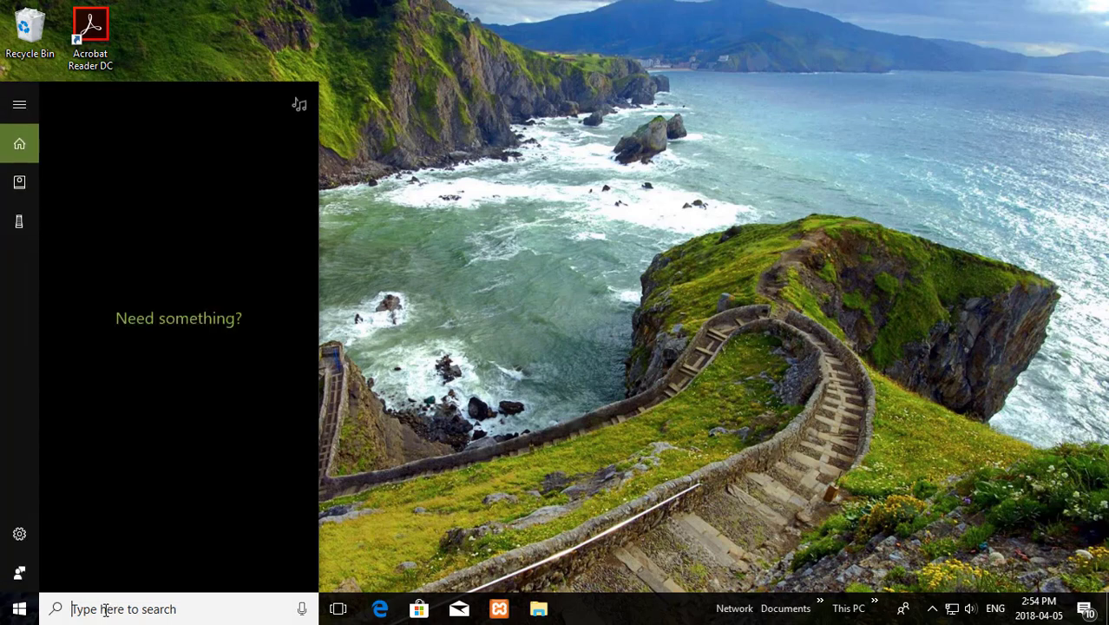
type("devi")
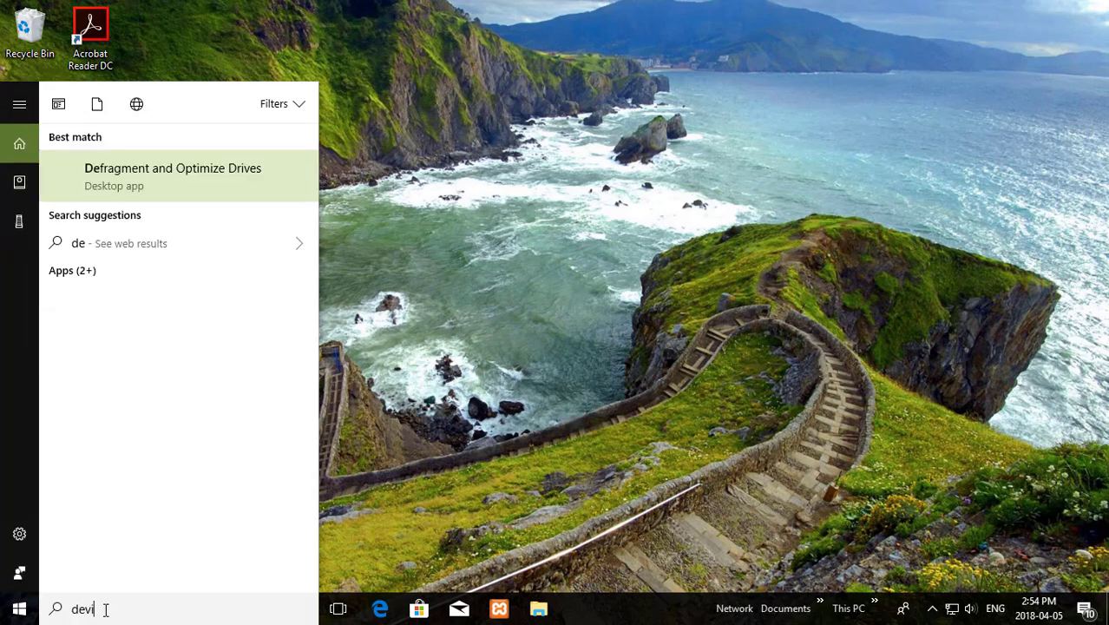
type("ce manager")
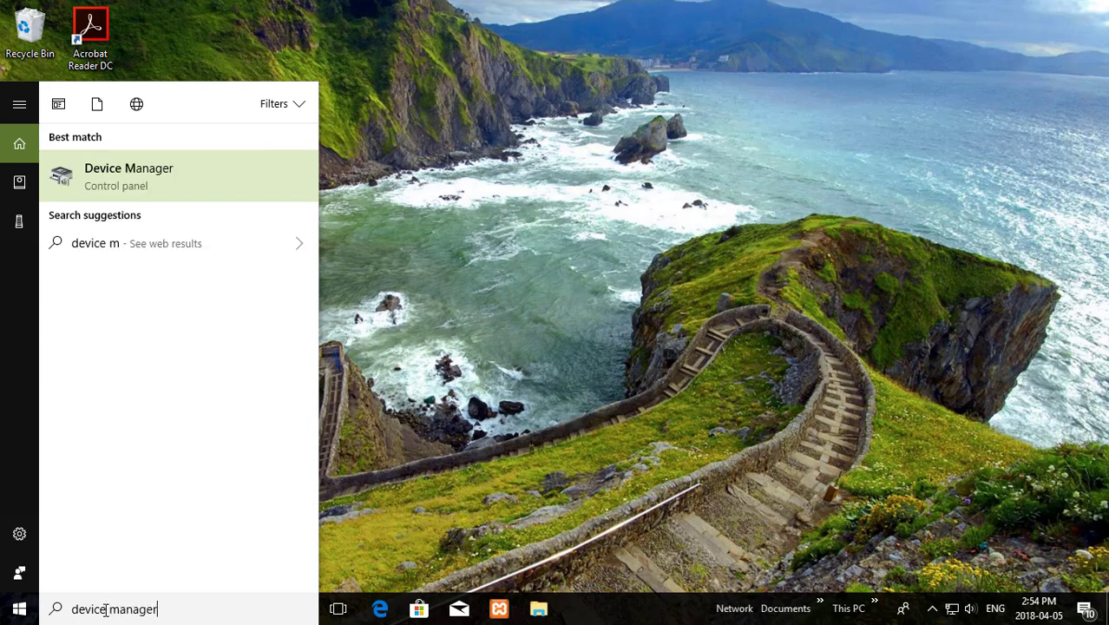
left_click(119, 188)
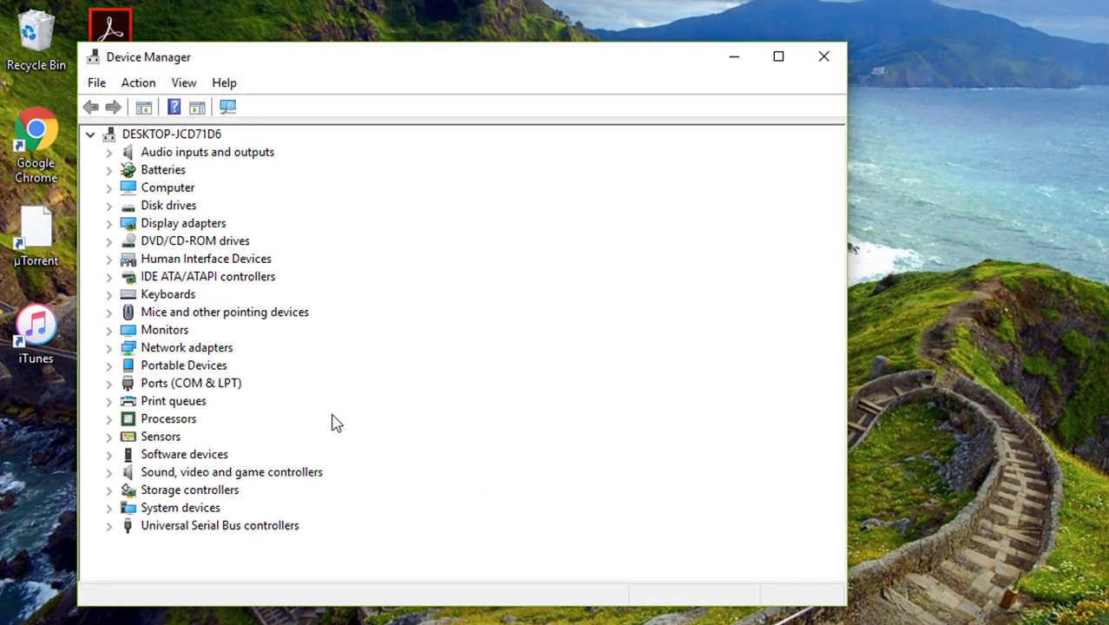
Open the properties of the VMware Virtual S SCSI Disk Device under Disk drives.
left_click(110, 205)
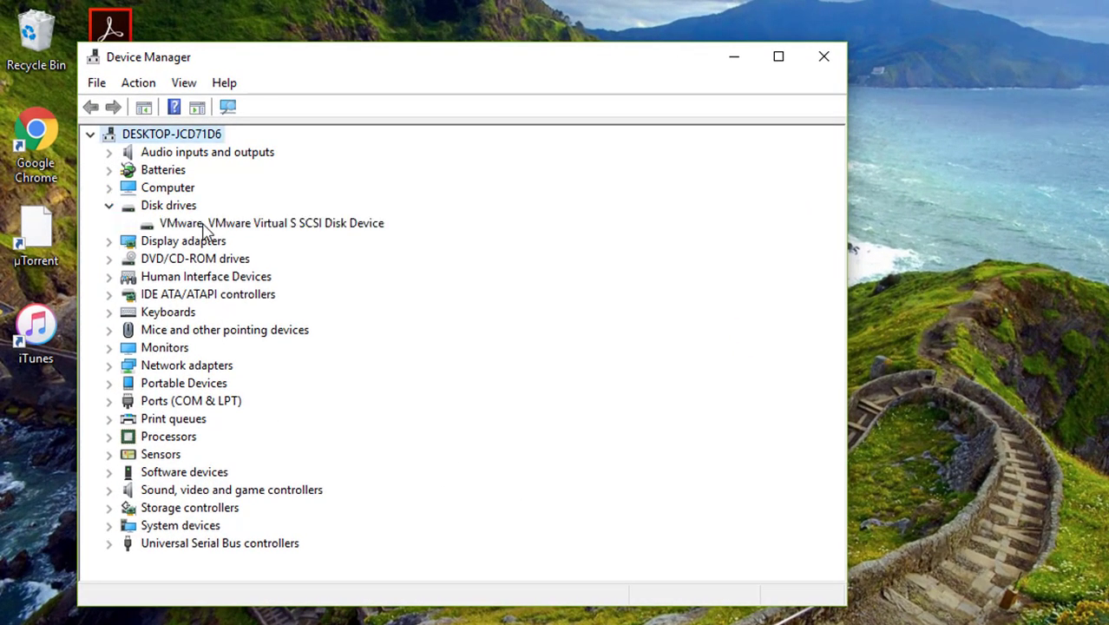
left_click(247, 223)
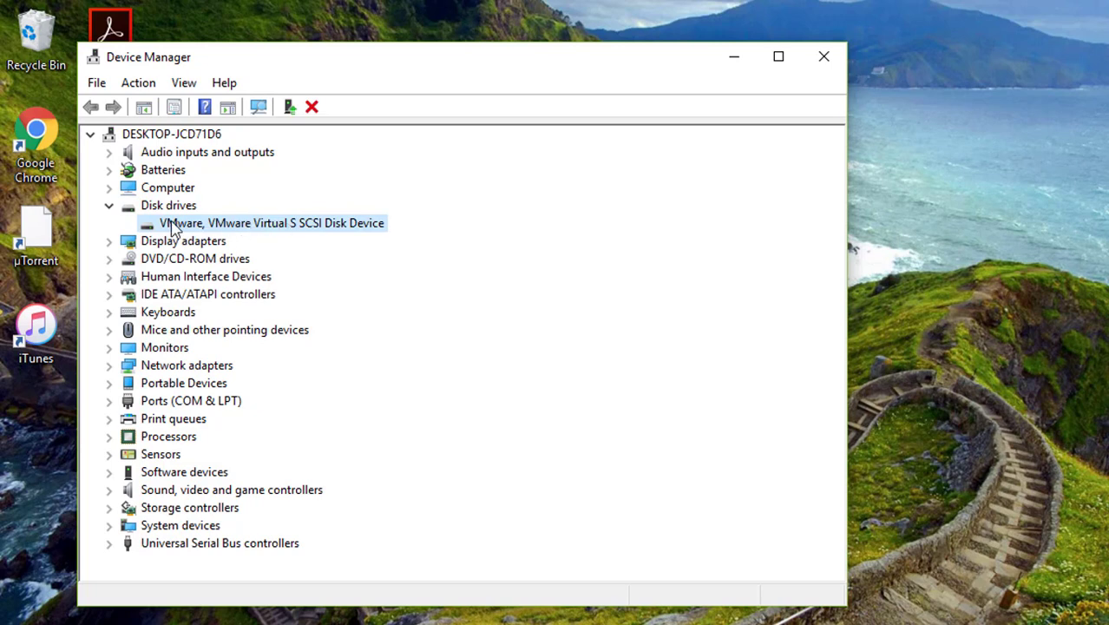
right_click(273, 228)
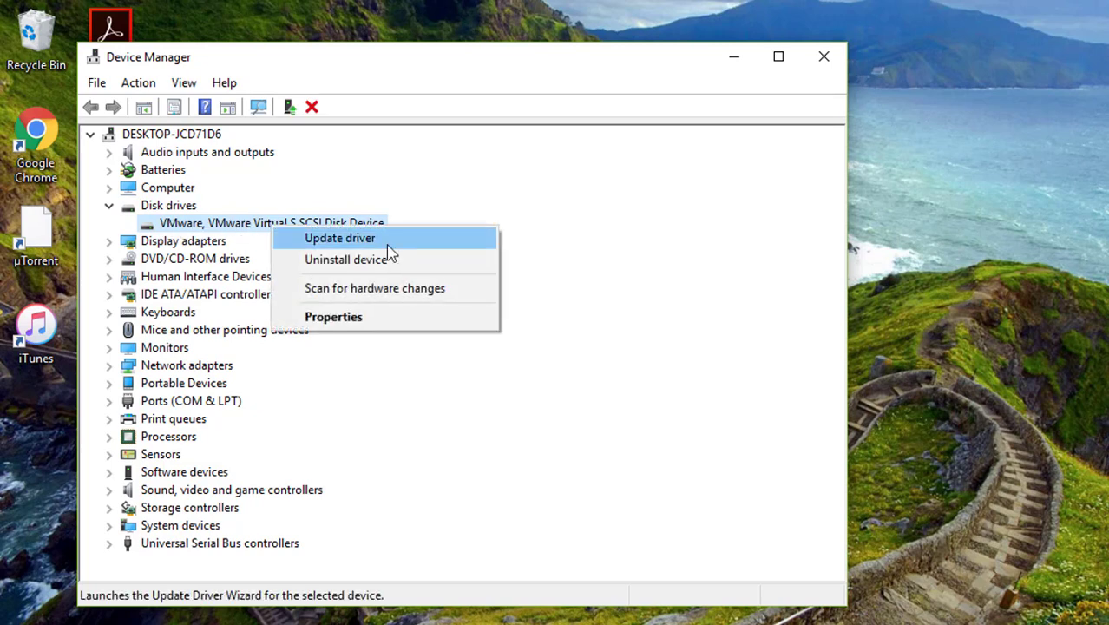
left_click(370, 319)
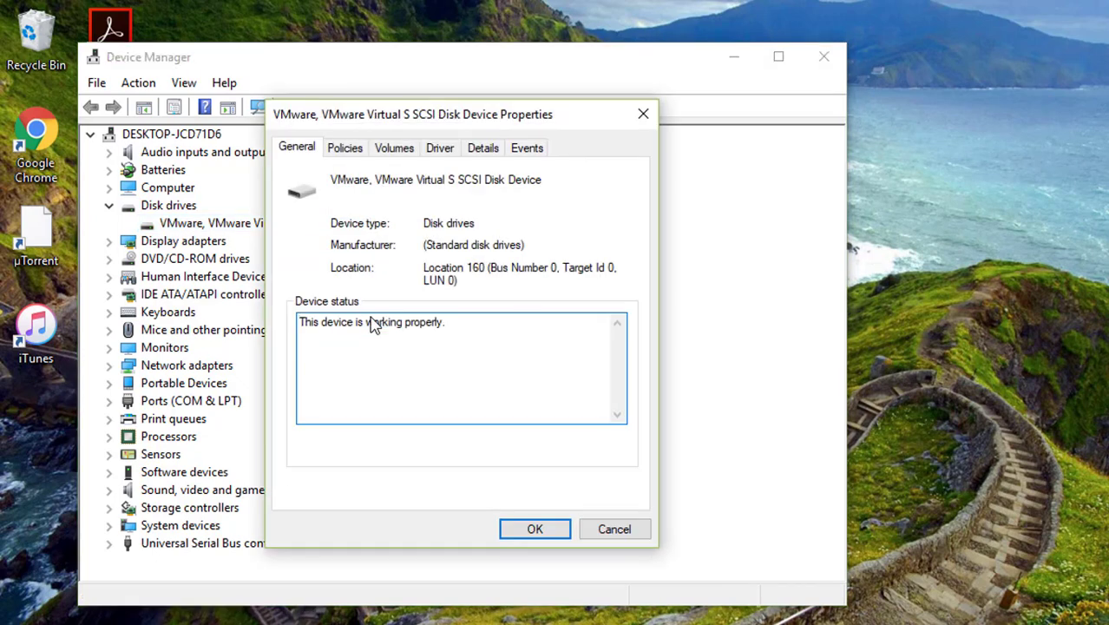
Set the disk's removal policy to Quick removal and restart the computer to apply it.
left_click(346, 151)
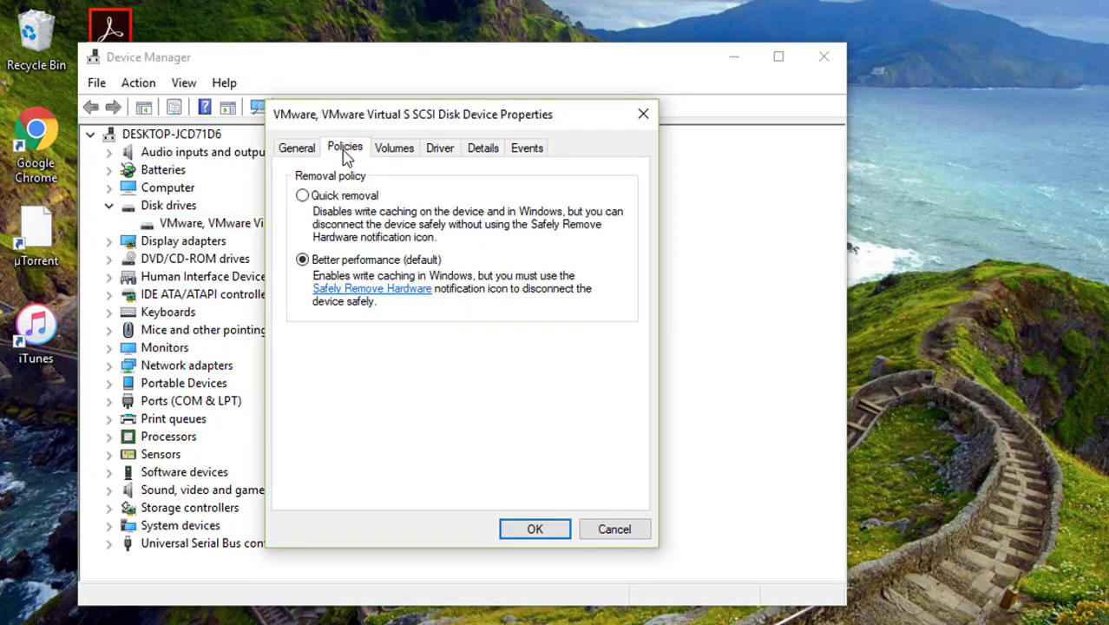
left_click(304, 196)
left_click(532, 533)
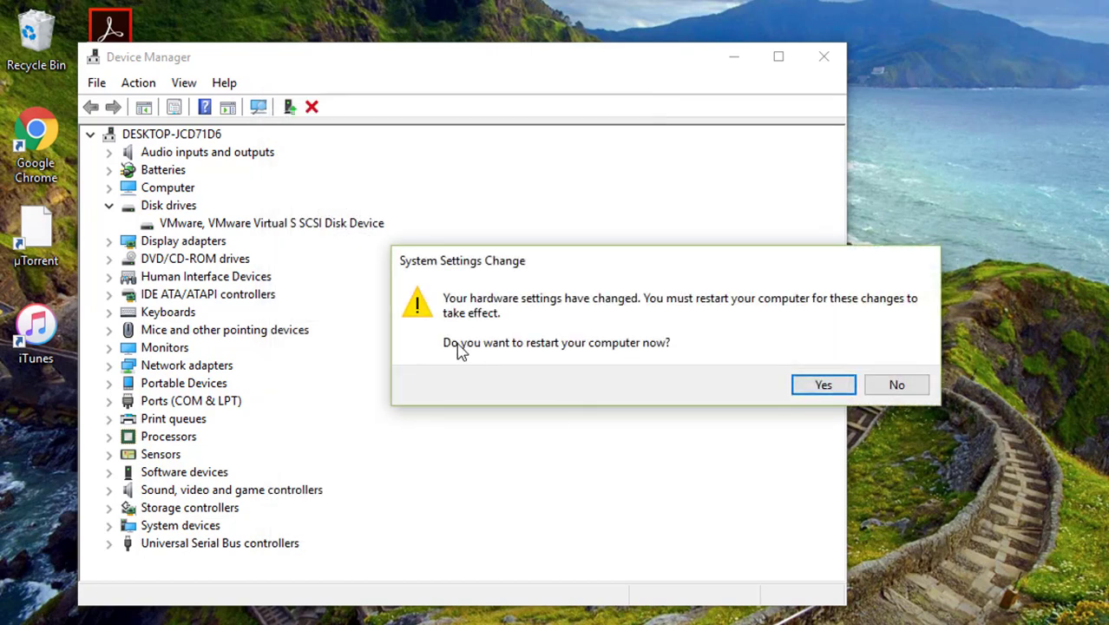
left_click(820, 391)
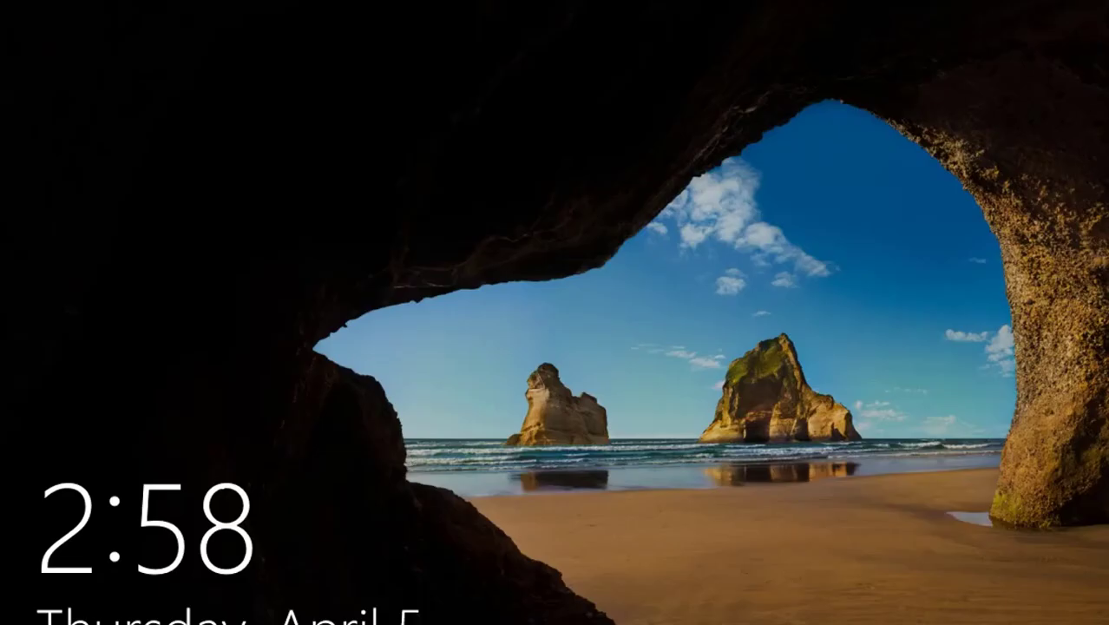
Dismiss the lock screen and sign in to Windows with the account password.
key("Return")
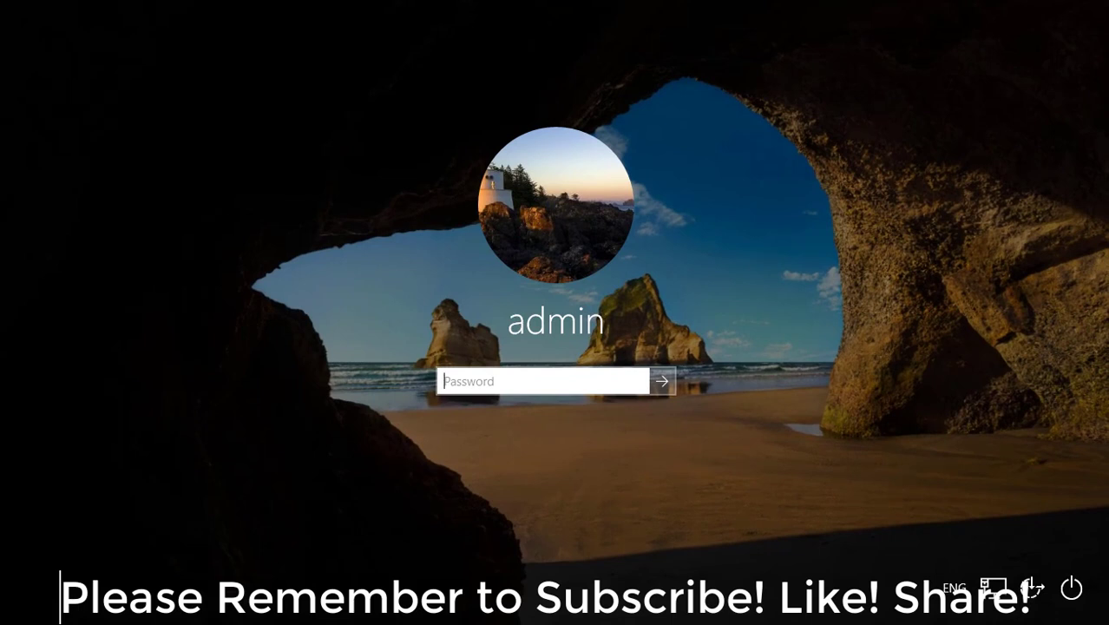
type("••••••••••")
key("Return")
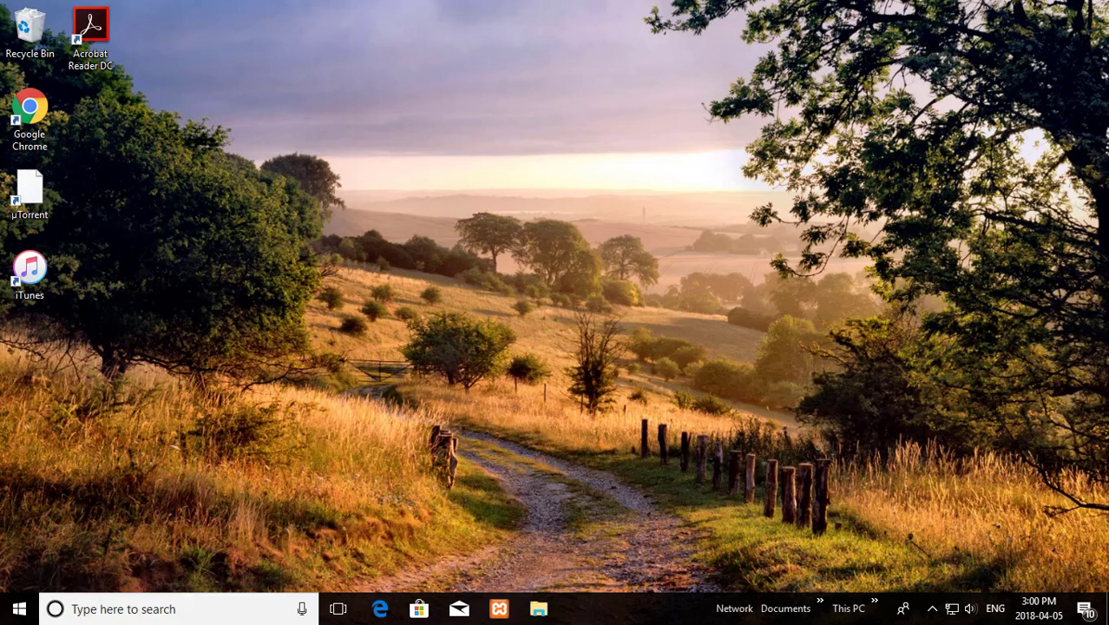
Search Windows for "this pc" and open This PC in File Explorer.
key("super+s")
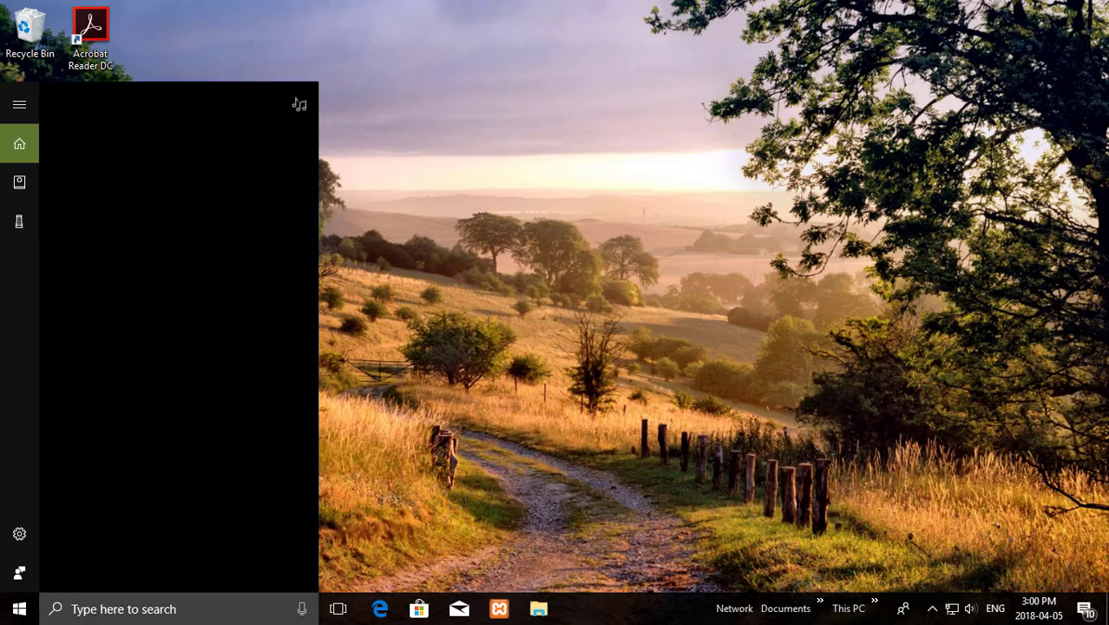
type("t")
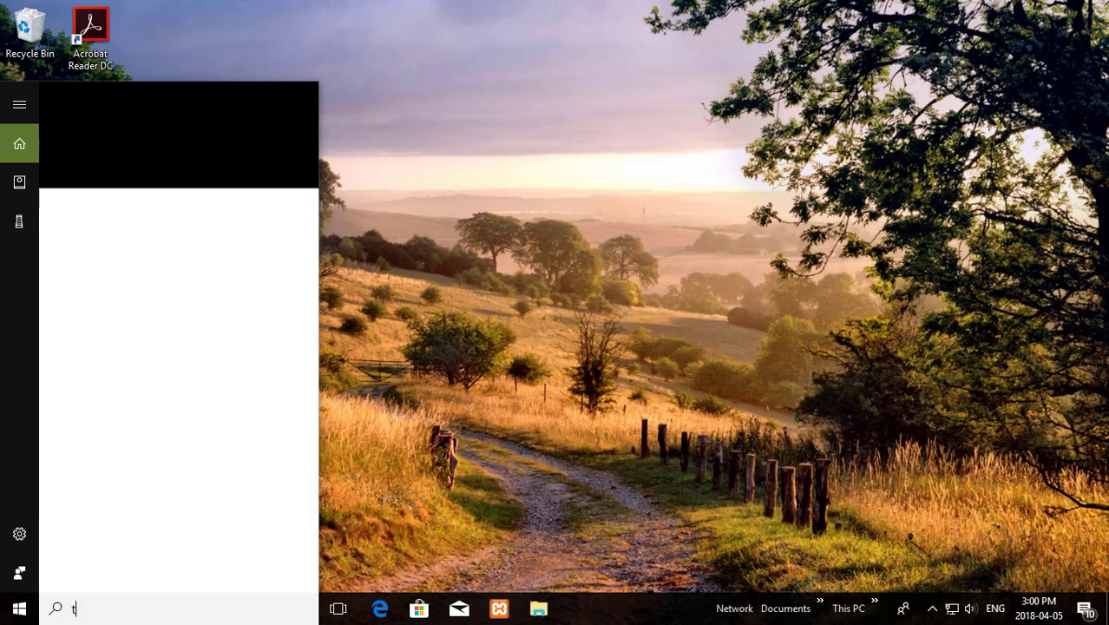
type("h")
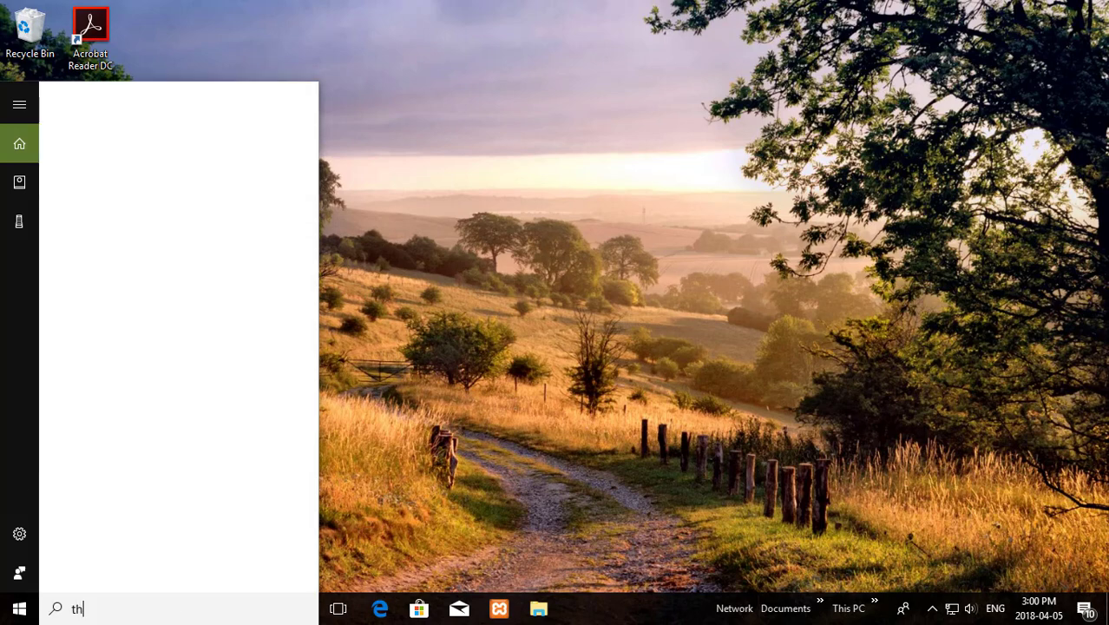
type("is pc")
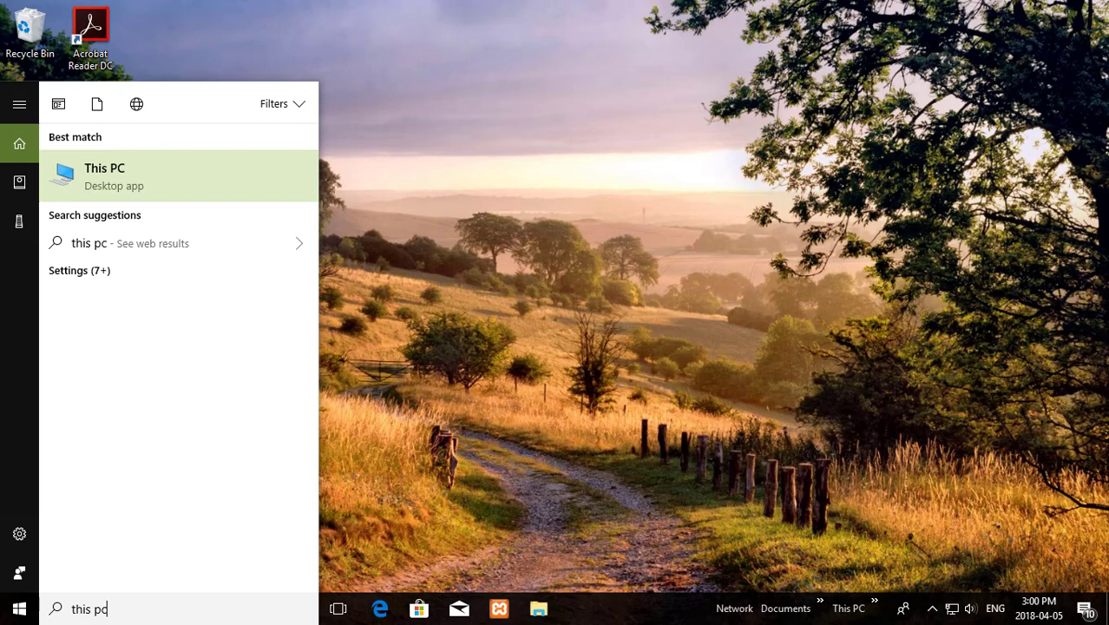
key("Return")
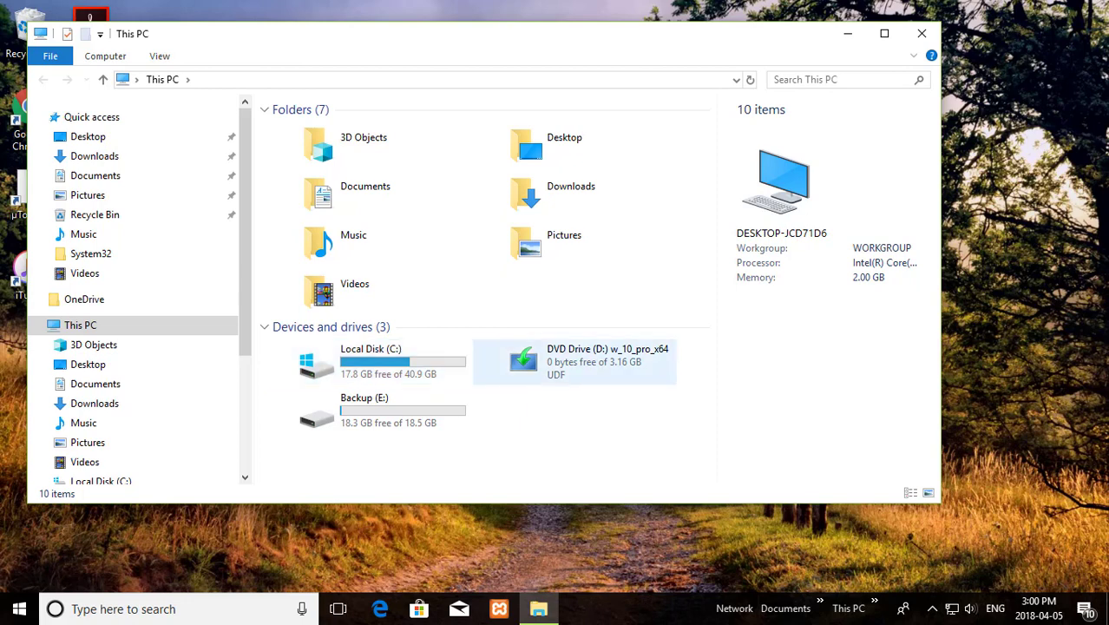
Open the properties of Local Disk (C:) and bring up its error-checking and optimization tools.
left_click(372, 361)
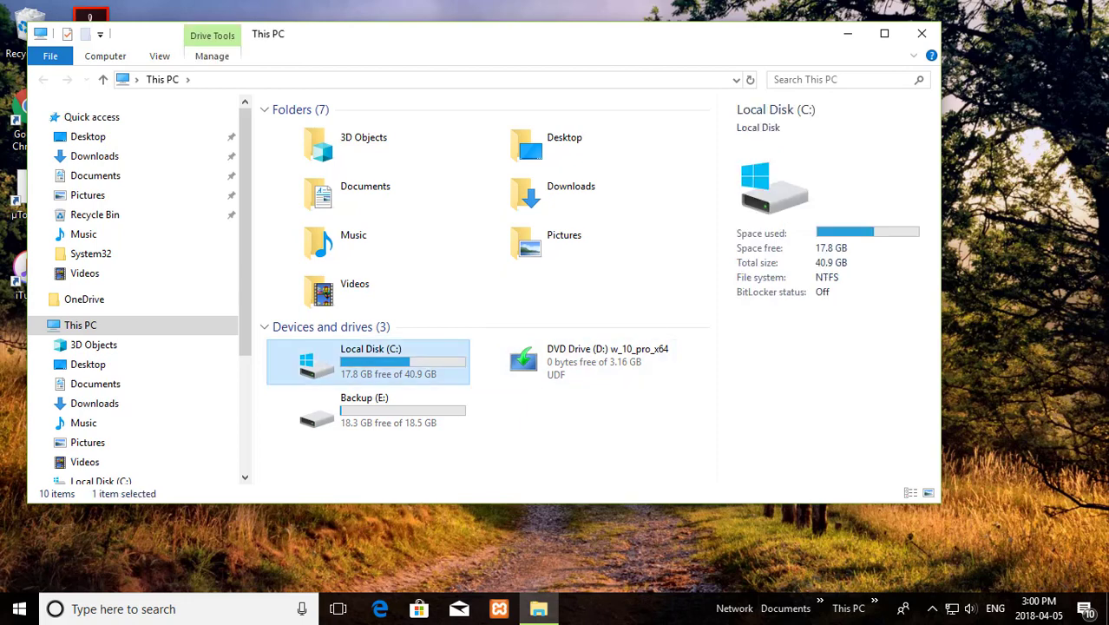
right_click(410, 362)
left_click(520, 340)
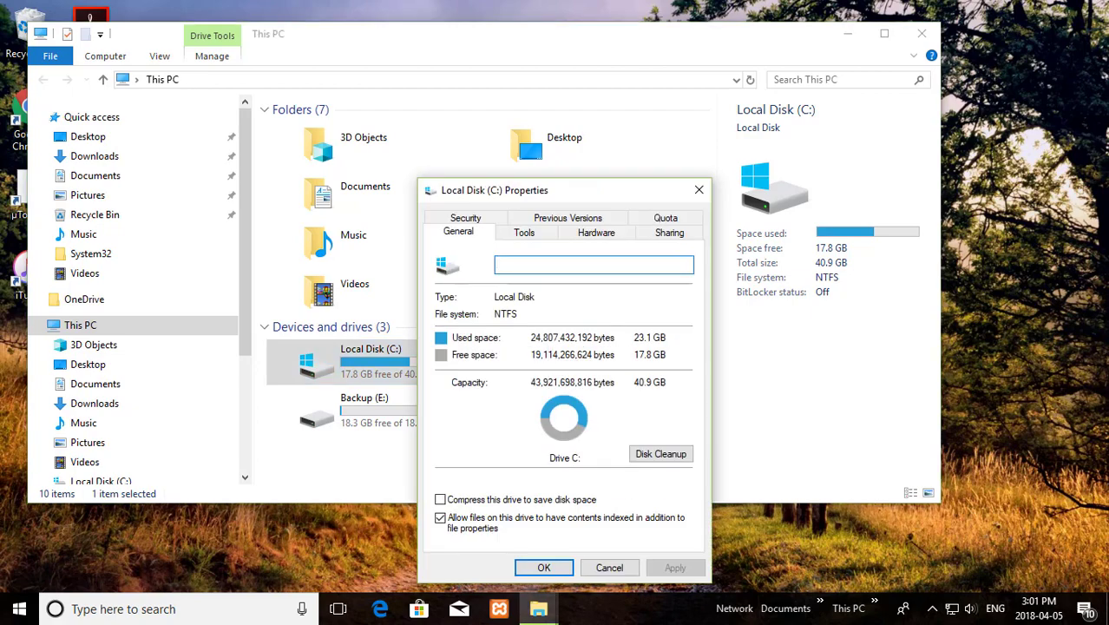
left_click_drag(555, 190, 589, 73)
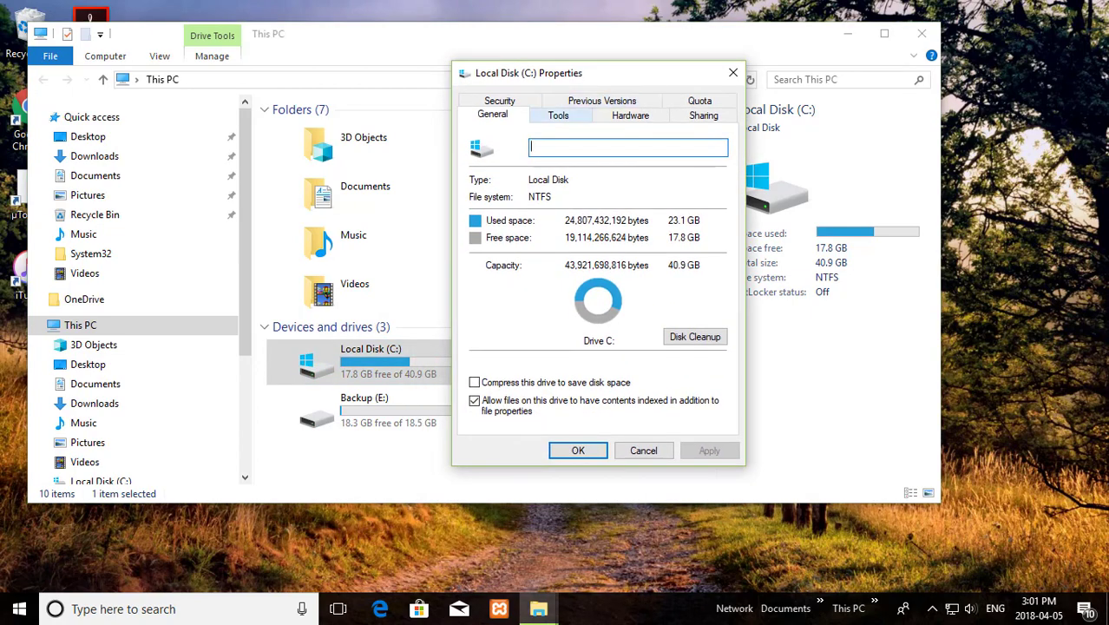
left_click(558, 114)
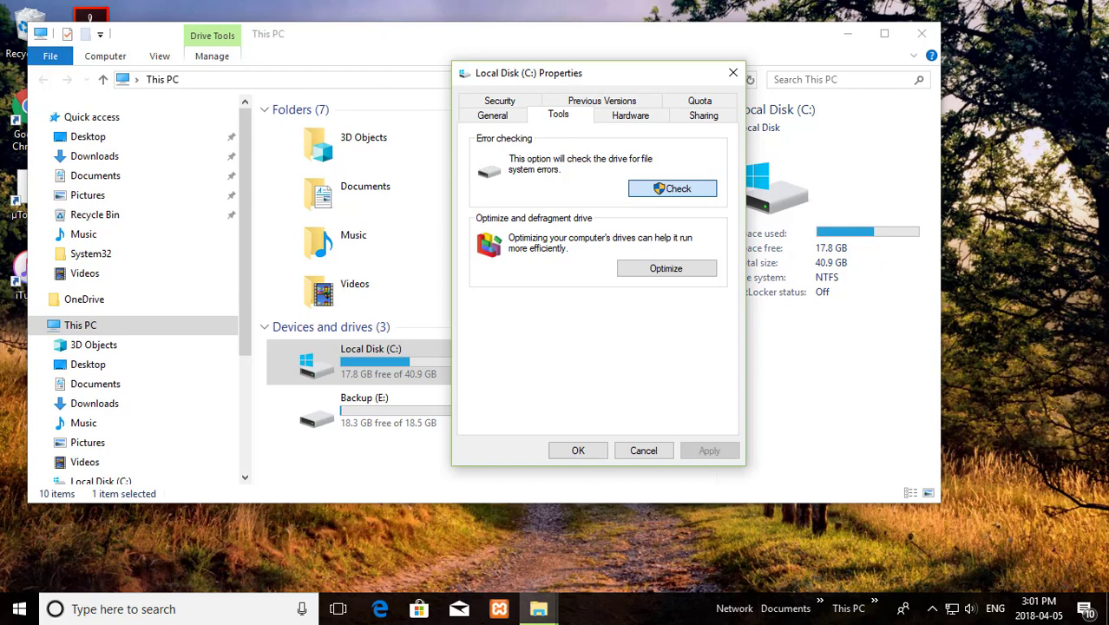
Scan Local Disk (C:) for file system errors, then close the scan report and the drive's properties.
left_click(673, 189)
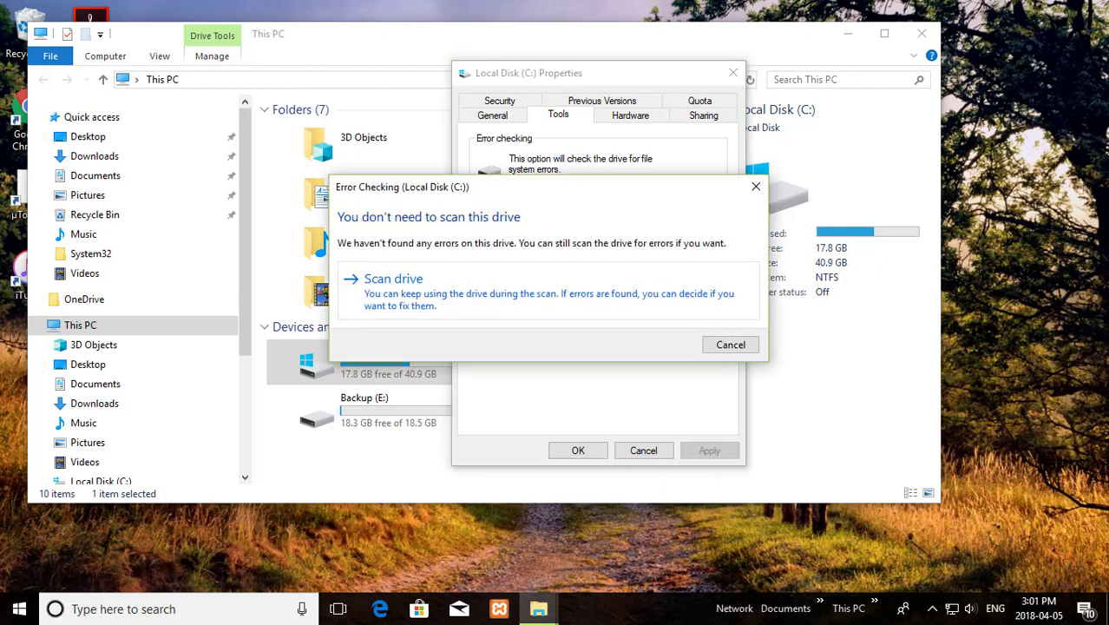
key("Return")
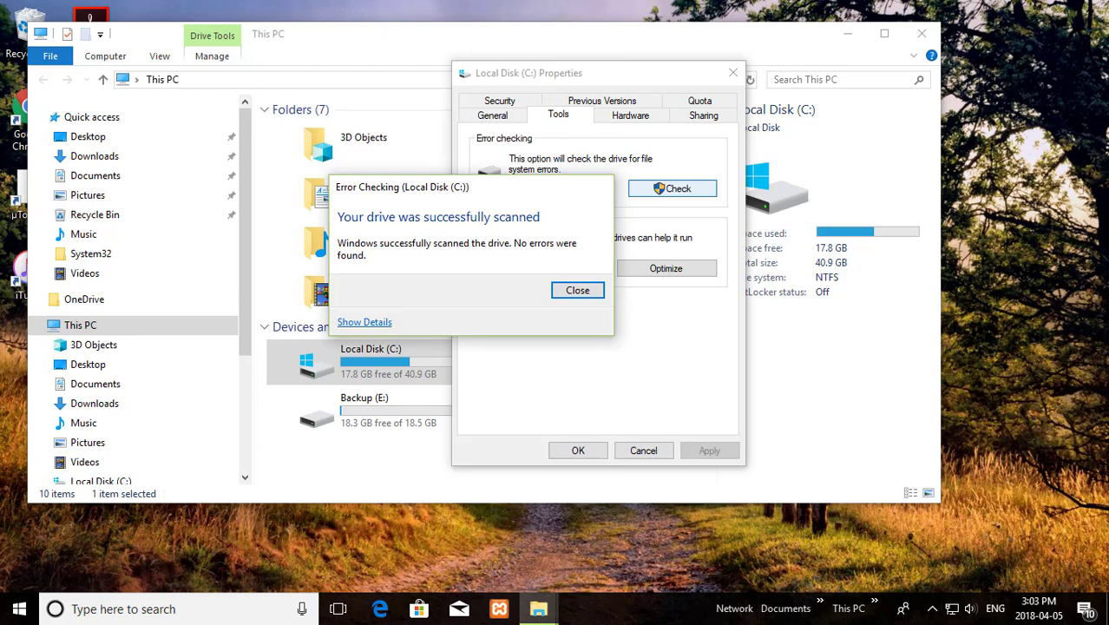
key("Return")
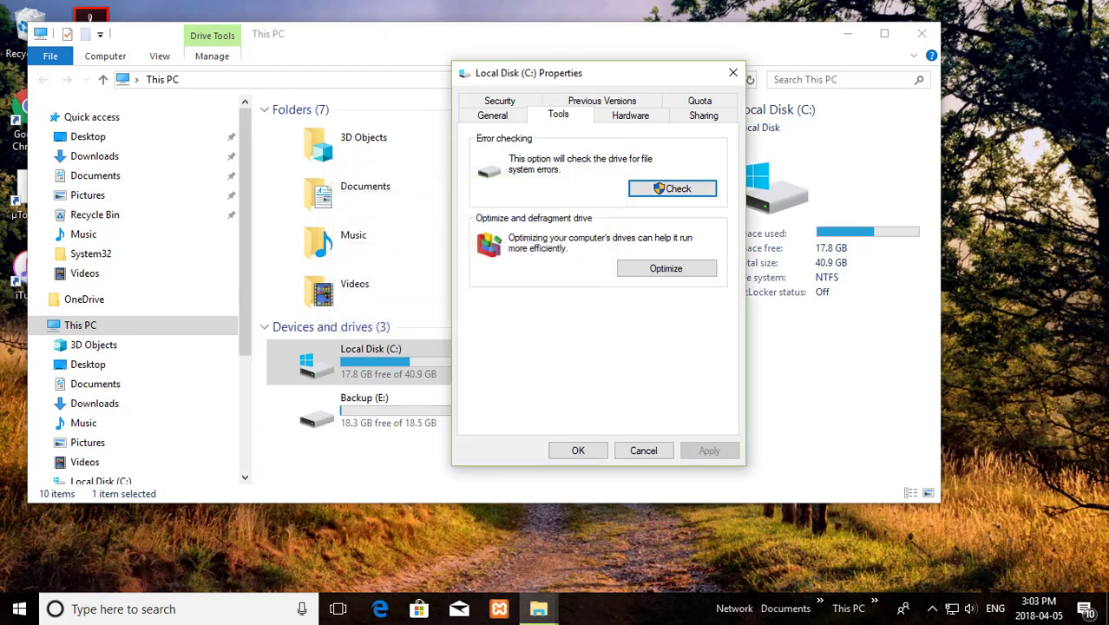
left_click(578, 450)
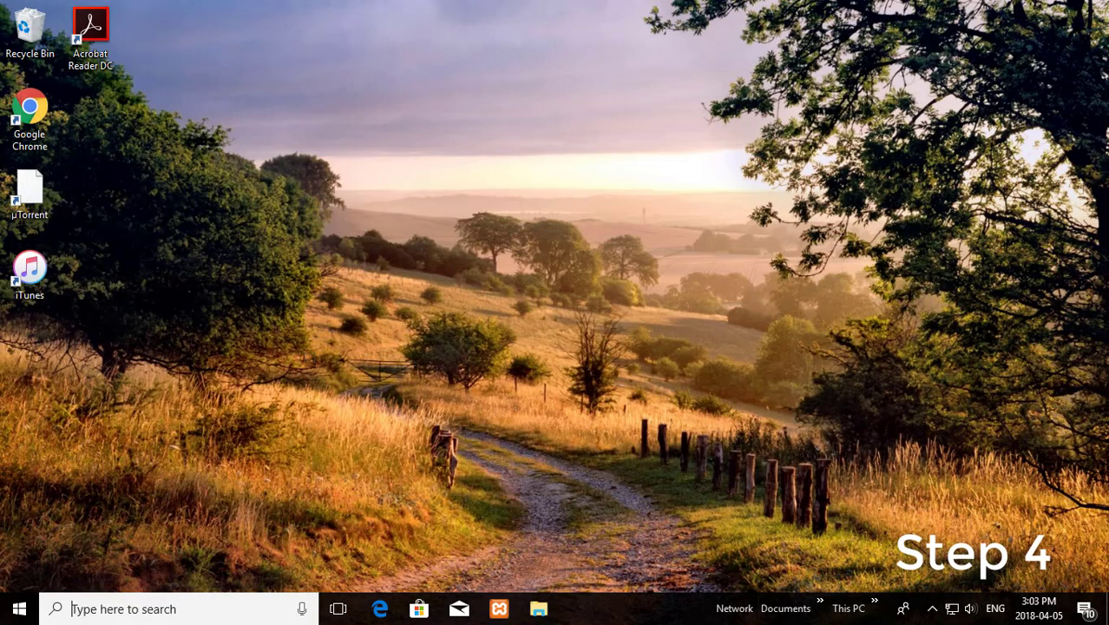
Search Windows for "cmd" and run Command Prompt as administrator, approving the elevation request.
left_click(124, 608)
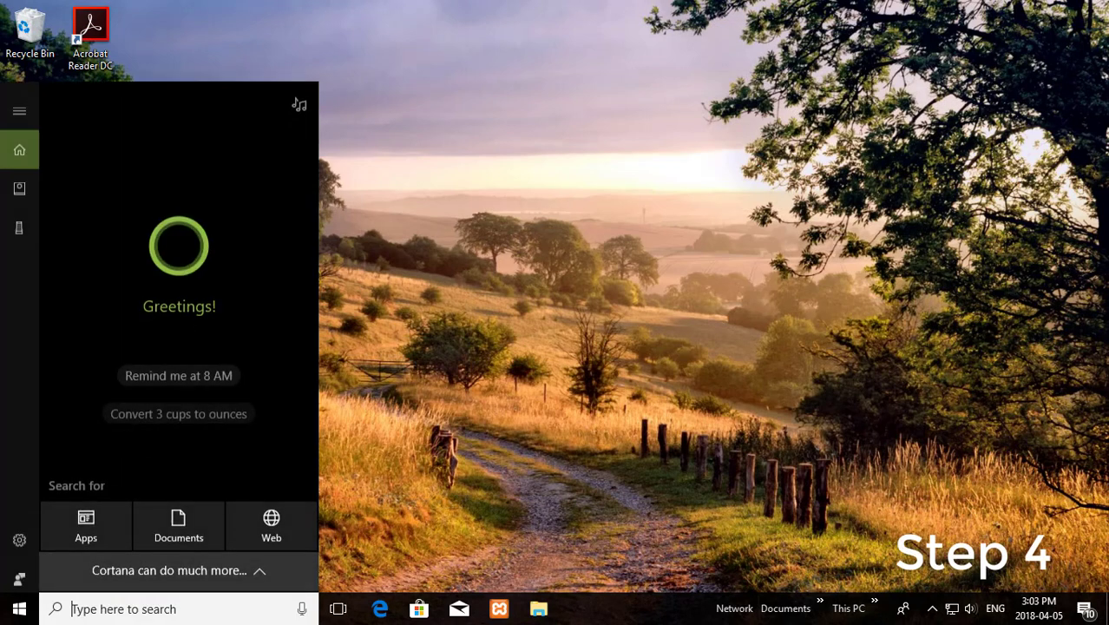
type("cmd")
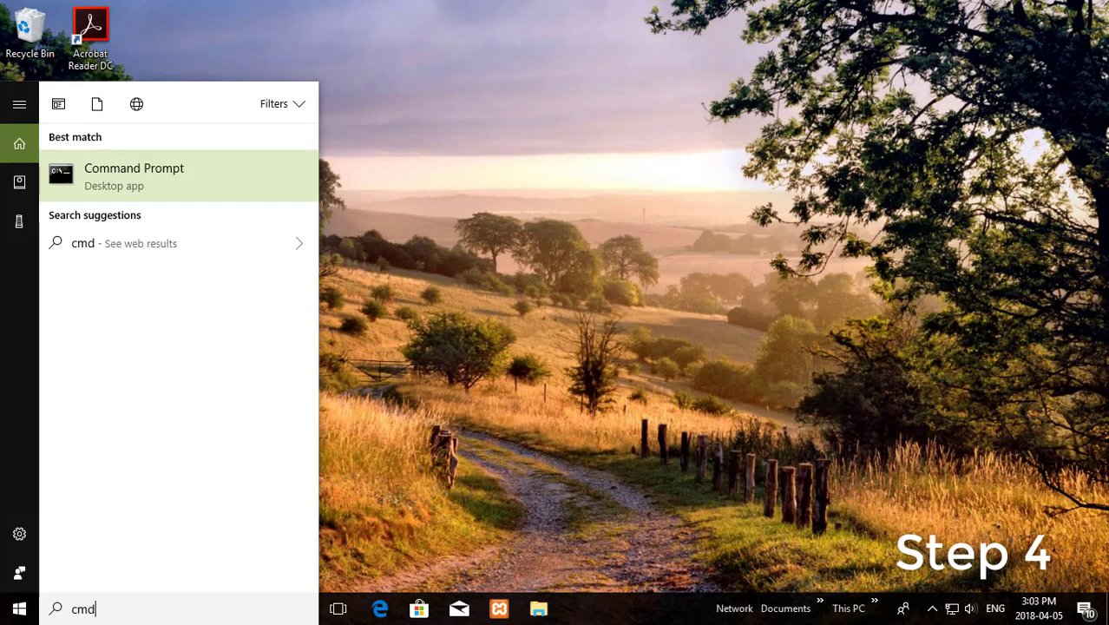
key("shift+F10")
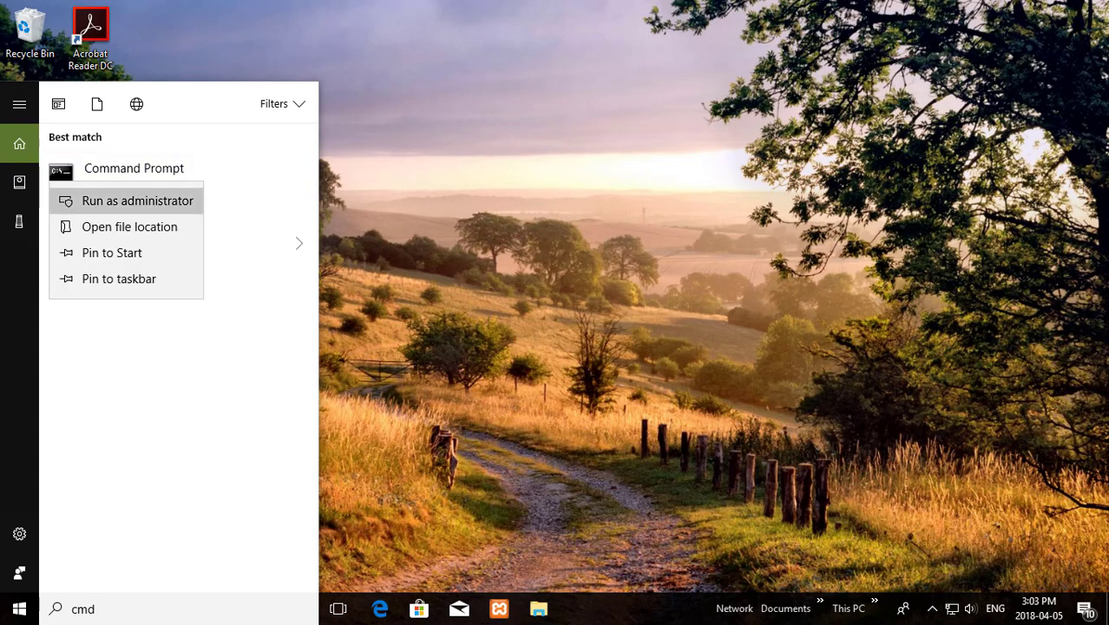
key("Return")
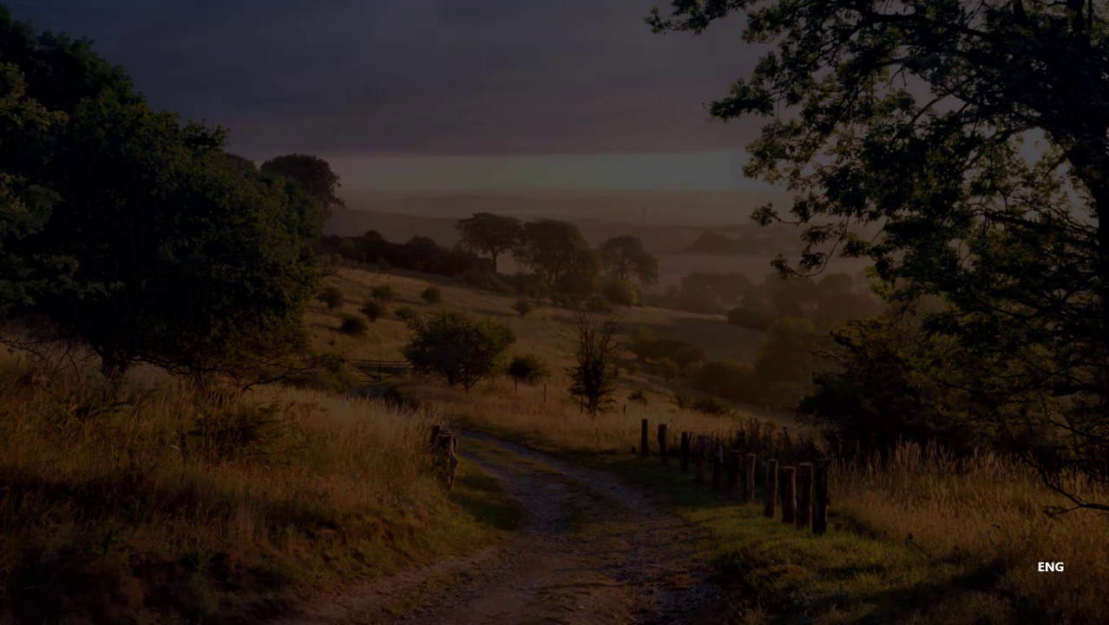
left_click(471, 406)
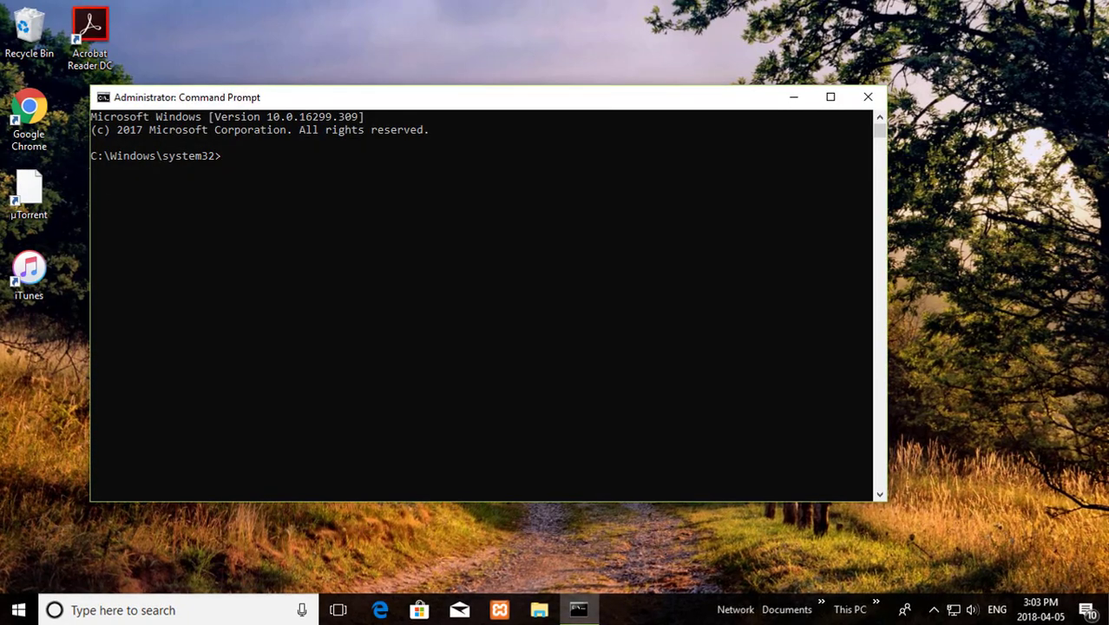
Run chkdsk c: /f and answer y to schedule the volume check for the next restart.
type("chkd")
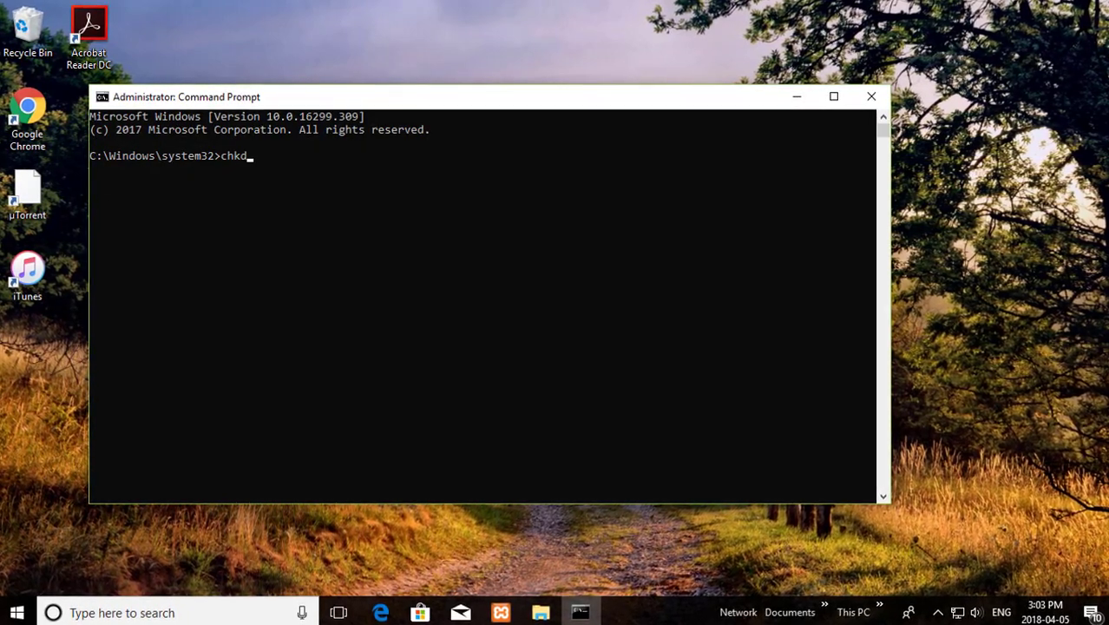
type("sk c")
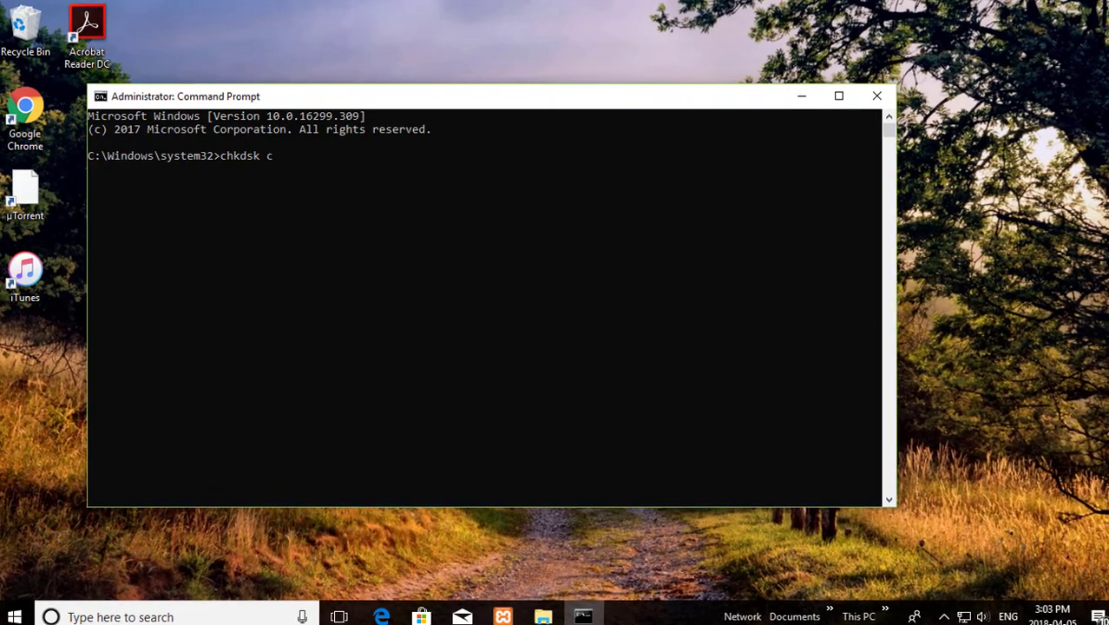
type(": /f")
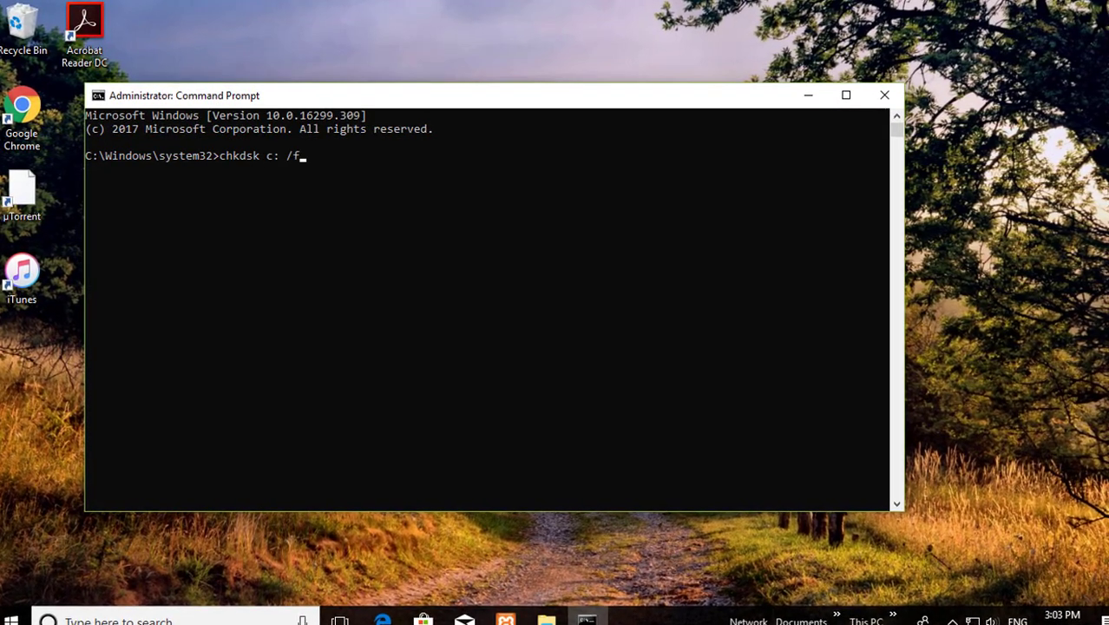
key("Return")
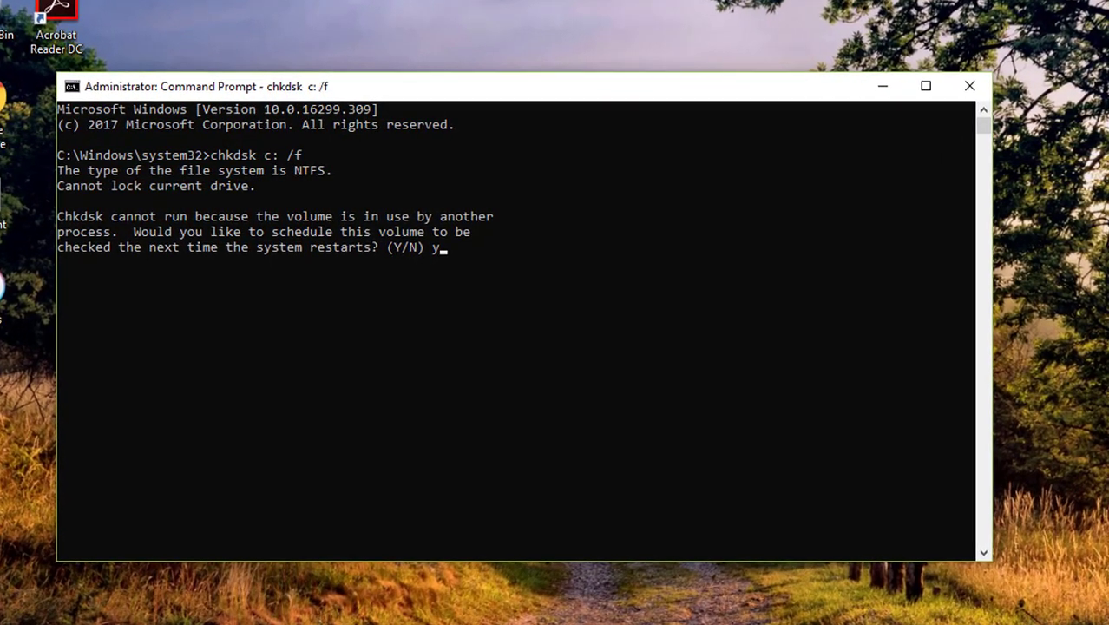
key("Return")
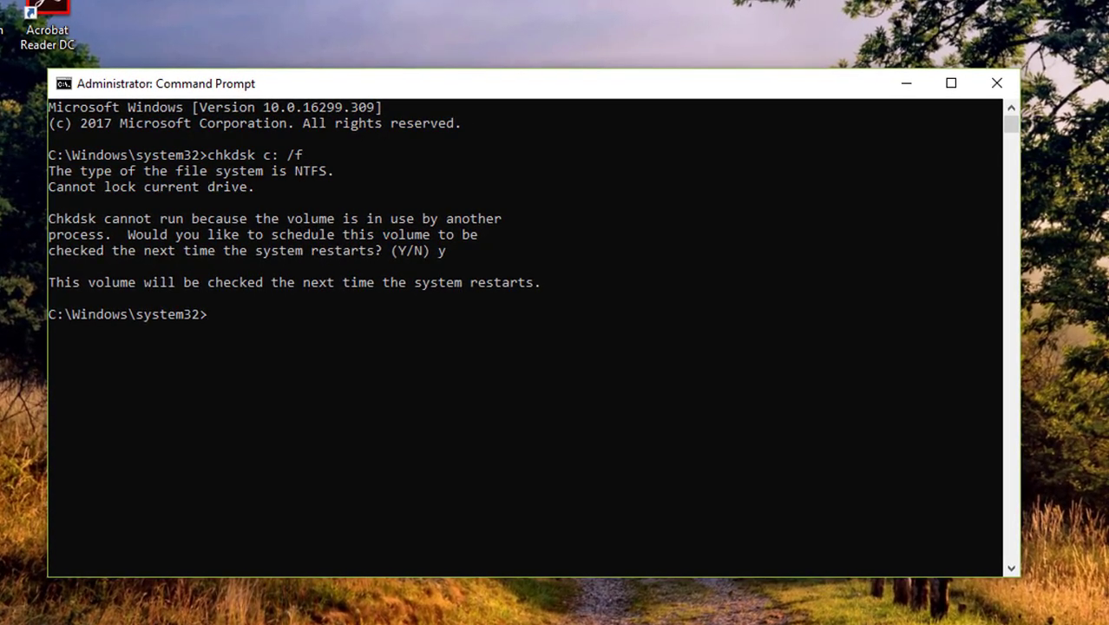
Run a system file check with the command sfc /scannow.
type("sfc")
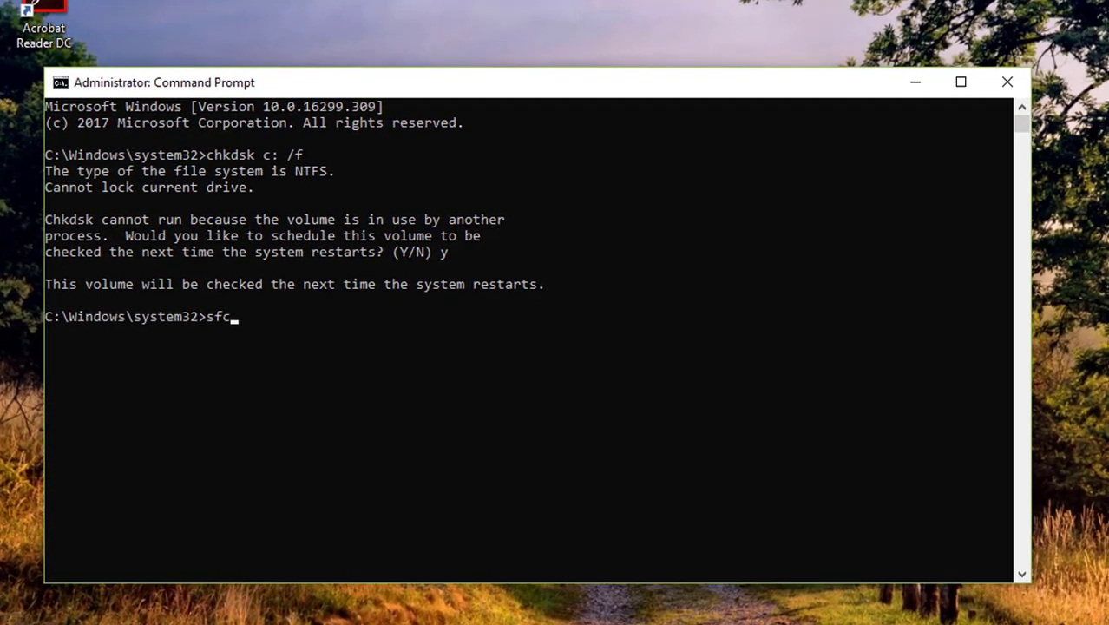
type(" /sc")
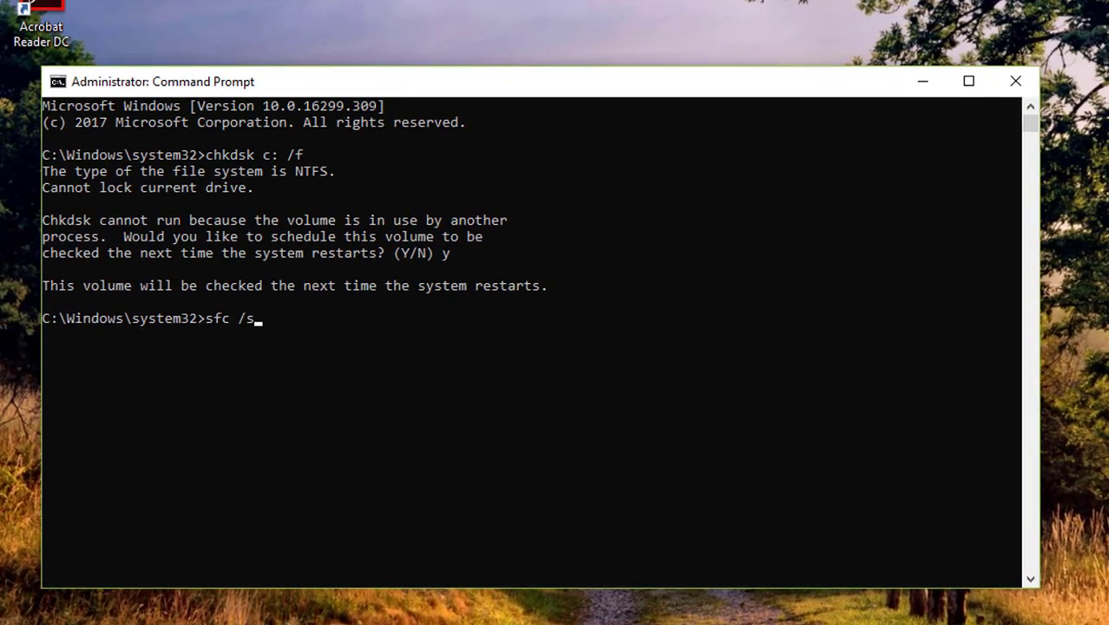
type("annow")
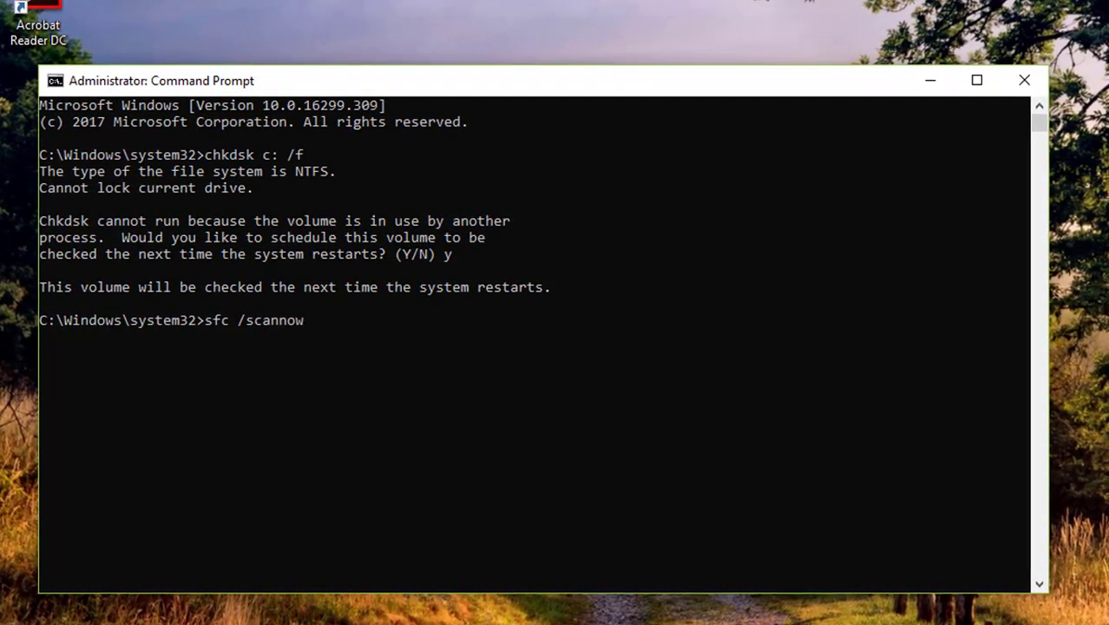
key("Return")
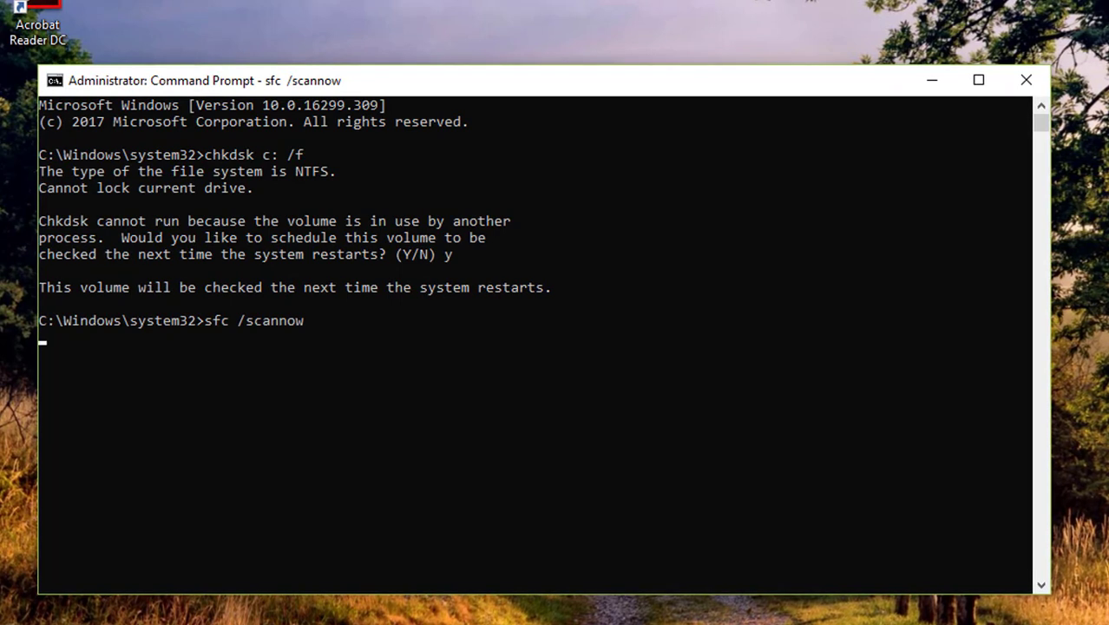